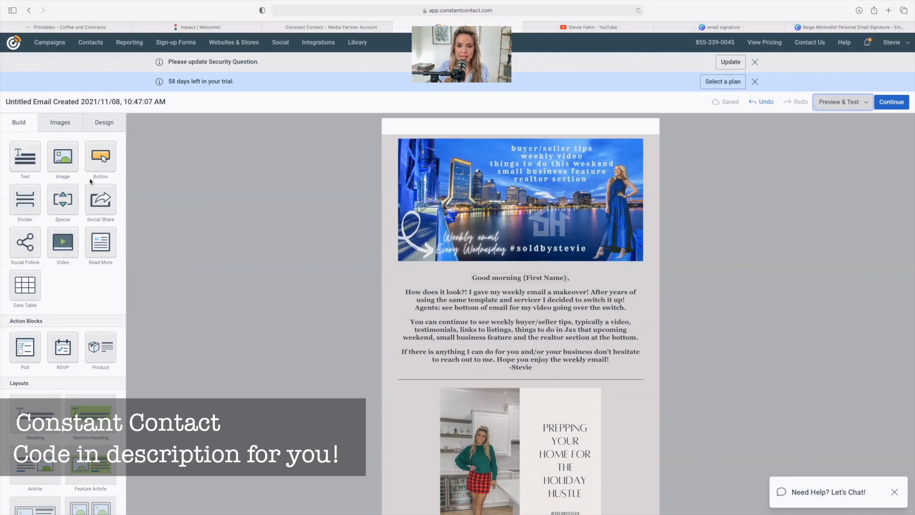
Step: Review the available content blocks and layouts, then the newsletter's header, greeting, holiday article and testimonial sections
scroll(49, 383, "down", 5)
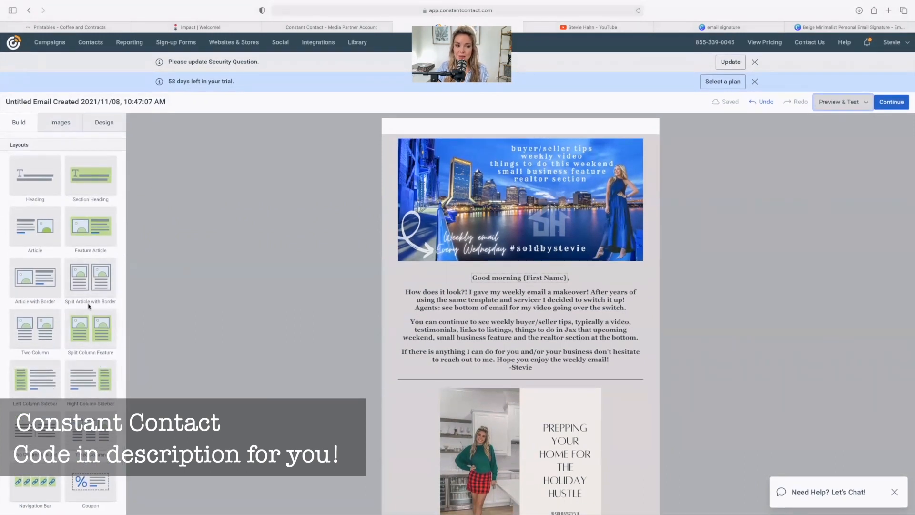
scroll(76, 247, "up", 5)
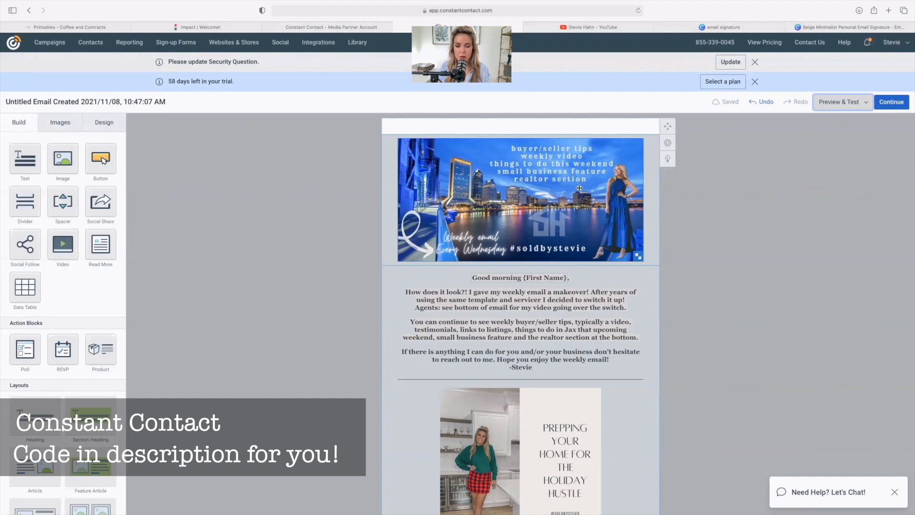
scroll(527, 243, "down", 3)
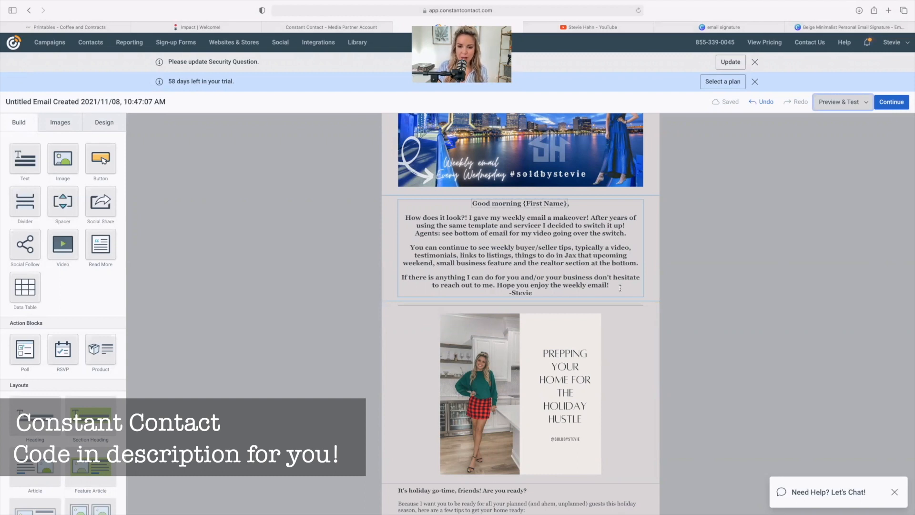
scroll(620, 286, "down", 1)
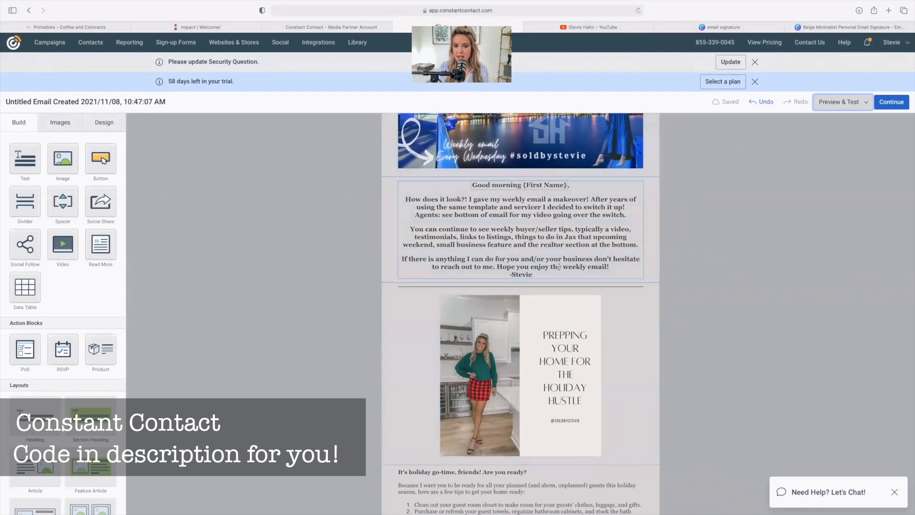
left_click(641, 306)
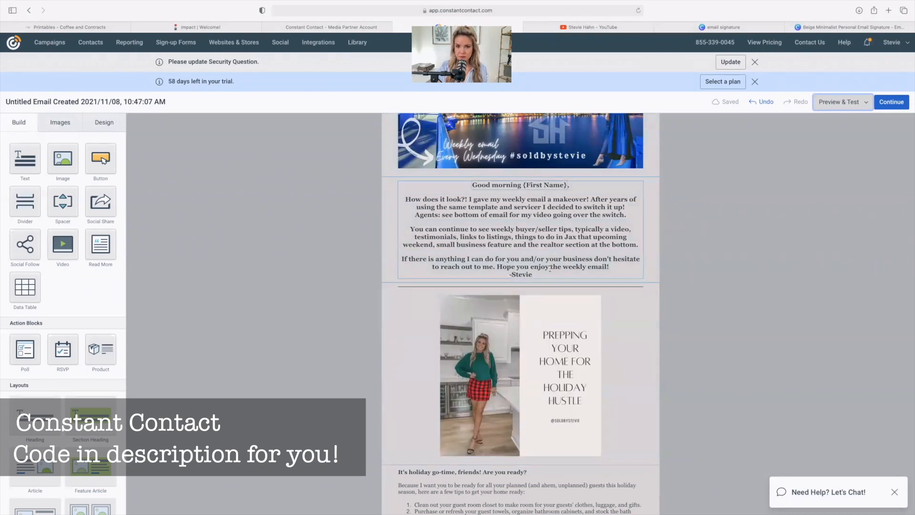
scroll(554, 268, "down", 3)
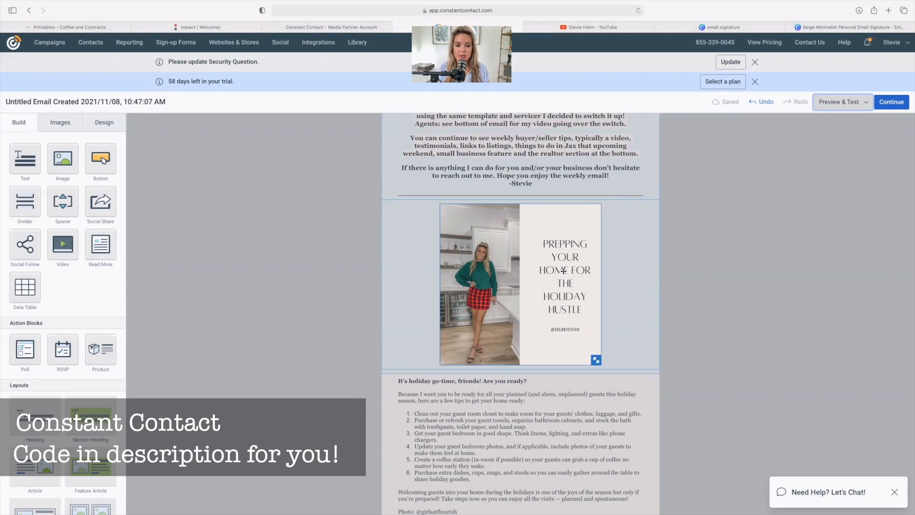
left_click(563, 271)
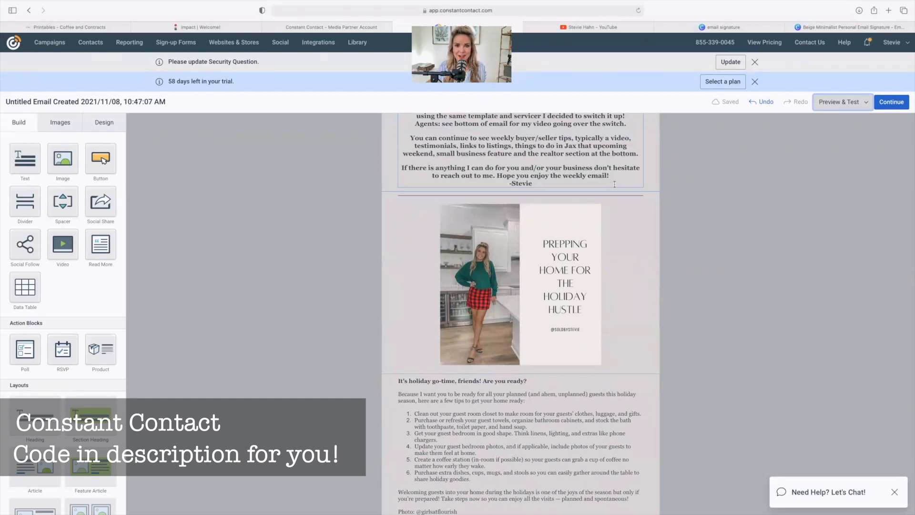
scroll(604, 253, "down", 1)
left_click(523, 207)
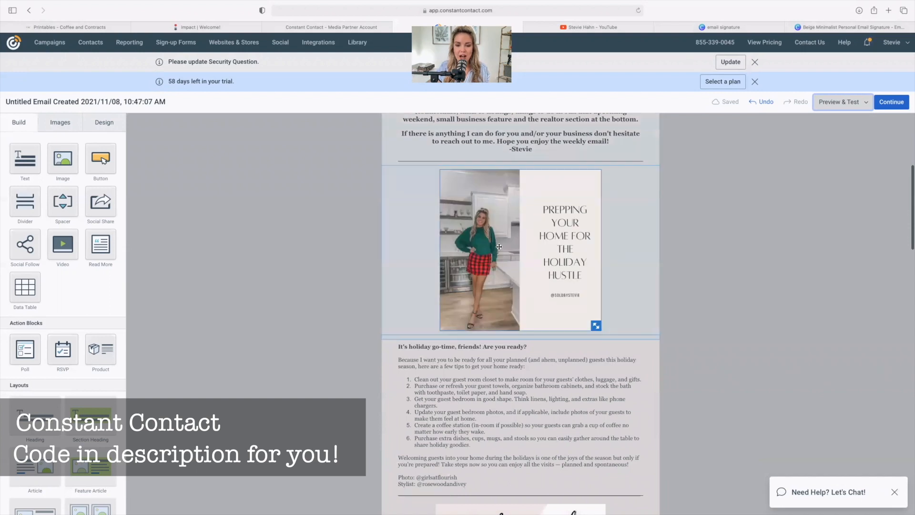
scroll(524, 258, "down", 2)
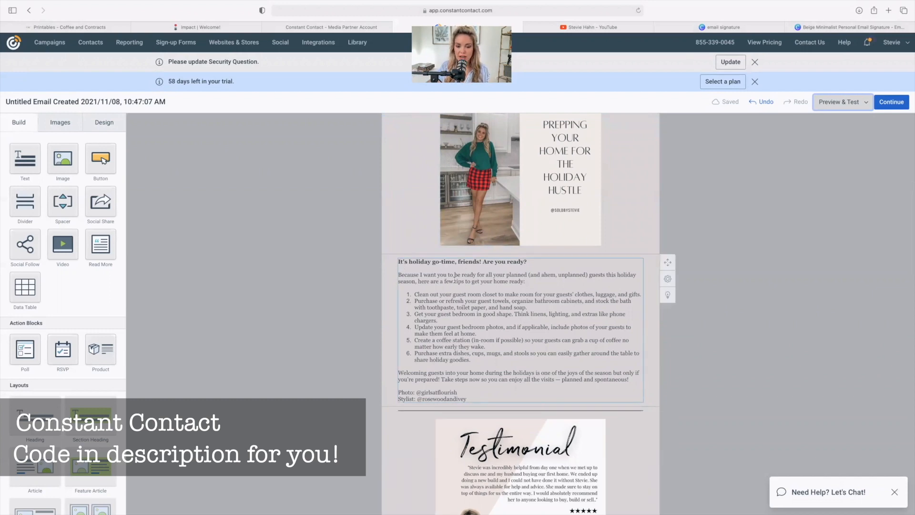
scroll(617, 334, "down", 1)
scroll(616, 333, "down", 2)
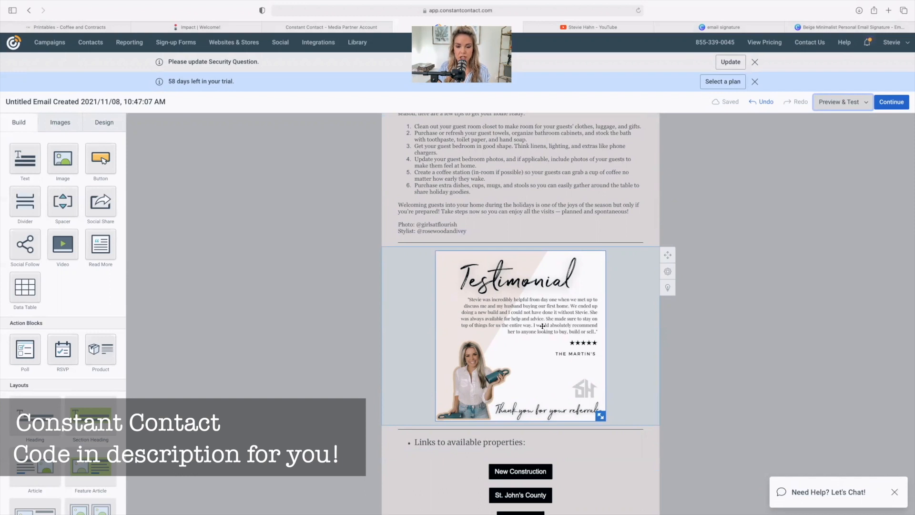
scroll(548, 314, "down", 2)
Step: Examine the newsletter again from the header banner through the holiday tips and testimonial to the available-property link buttons
scroll(543, 320, "up", 15)
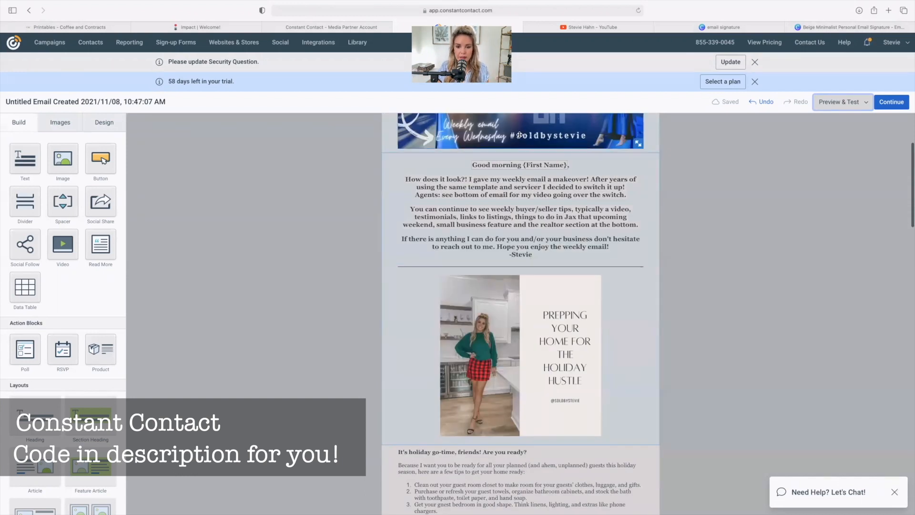
scroll(517, 135, "up", 3)
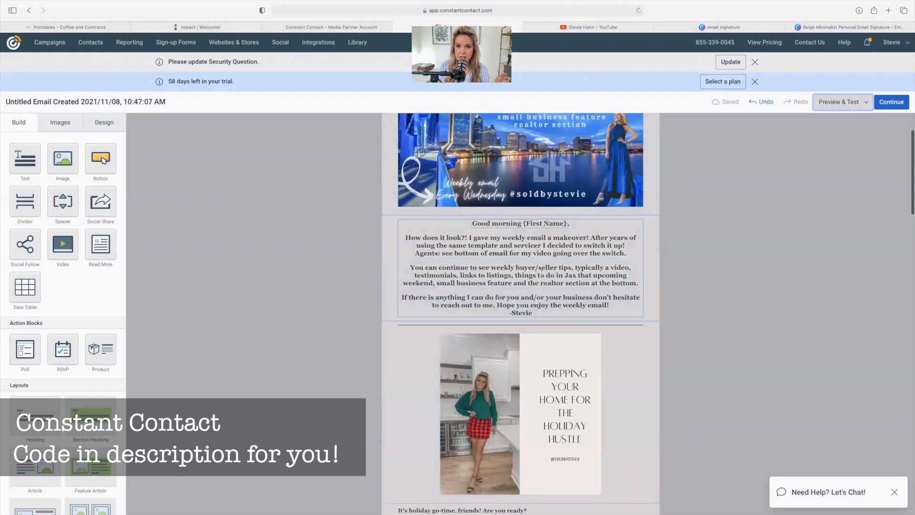
scroll(543, 269, "down", 5)
scroll(543, 271, "down", 1)
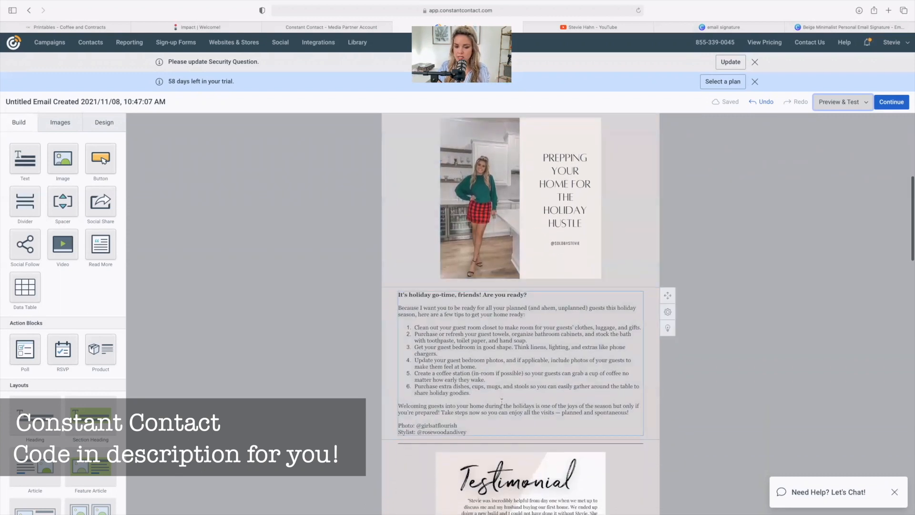
scroll(564, 358, "down", 5)
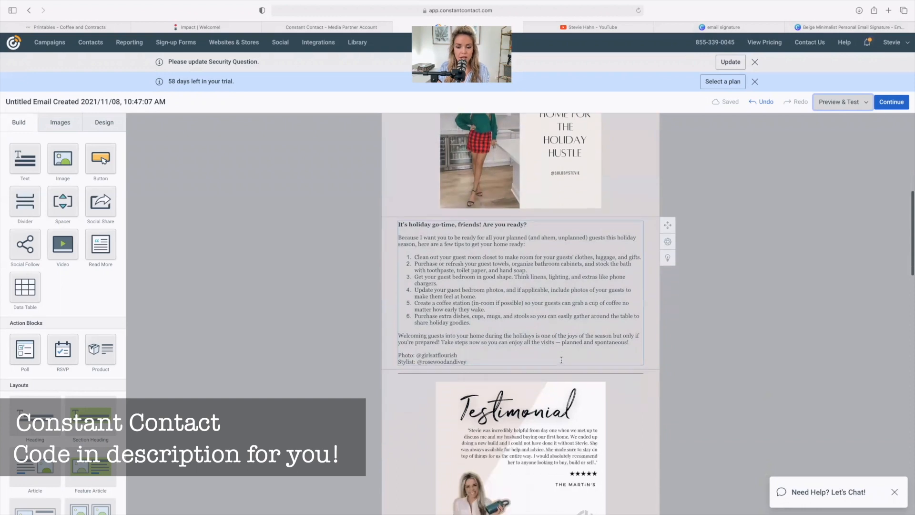
scroll(561, 341, "up", 6)
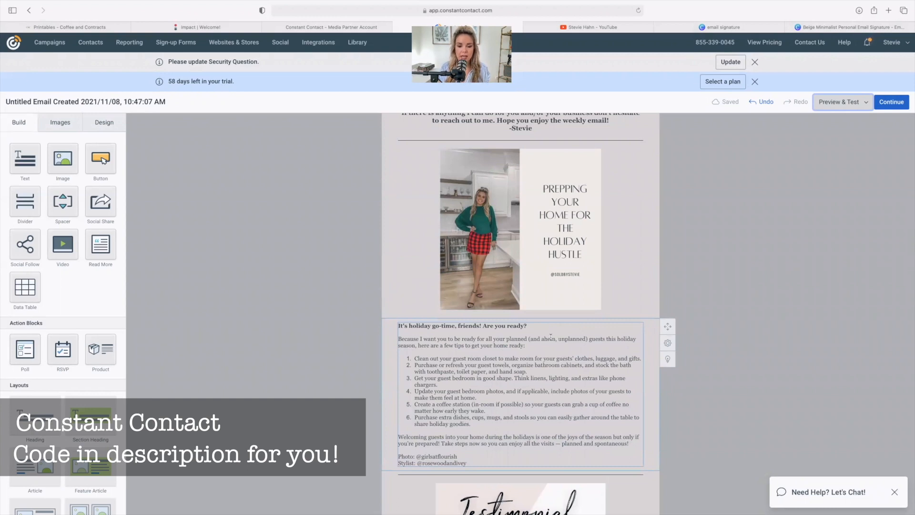
scroll(500, 384, "down", 3)
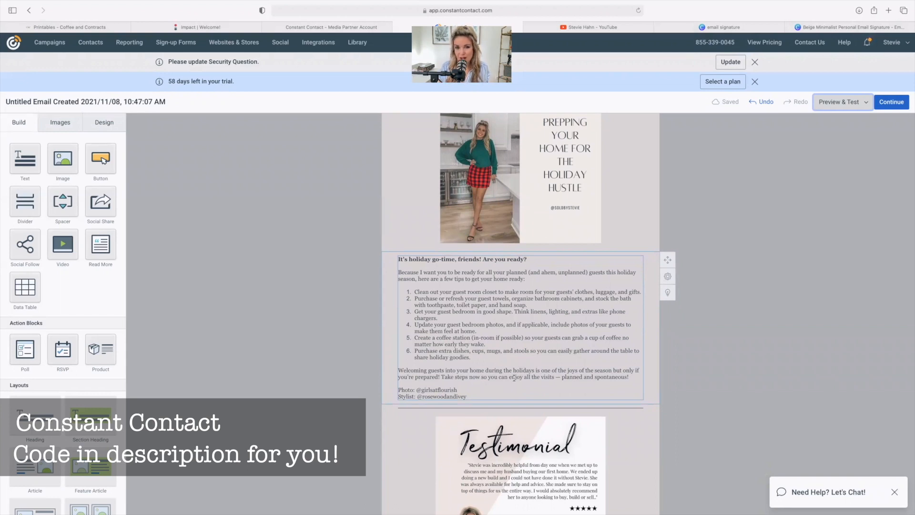
scroll(514, 378, "down", 6)
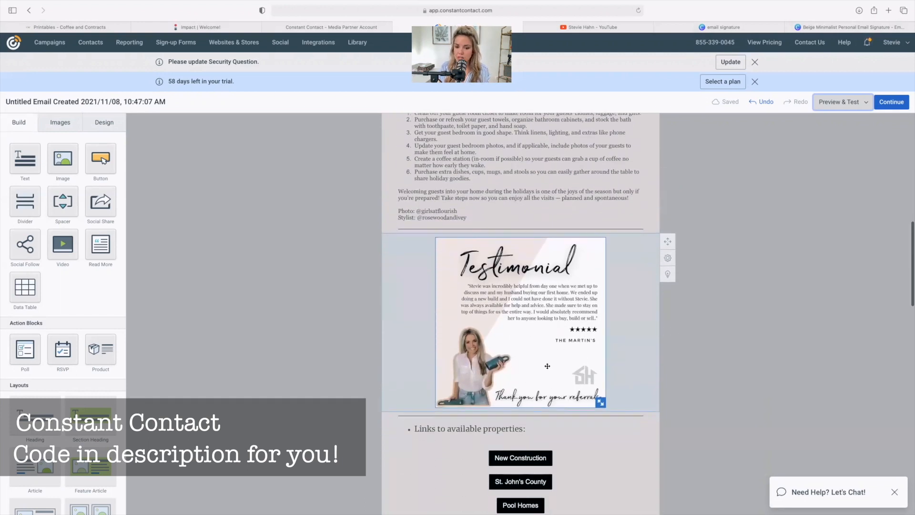
scroll(548, 368, "down", 2)
scroll(538, 372, "down", 4)
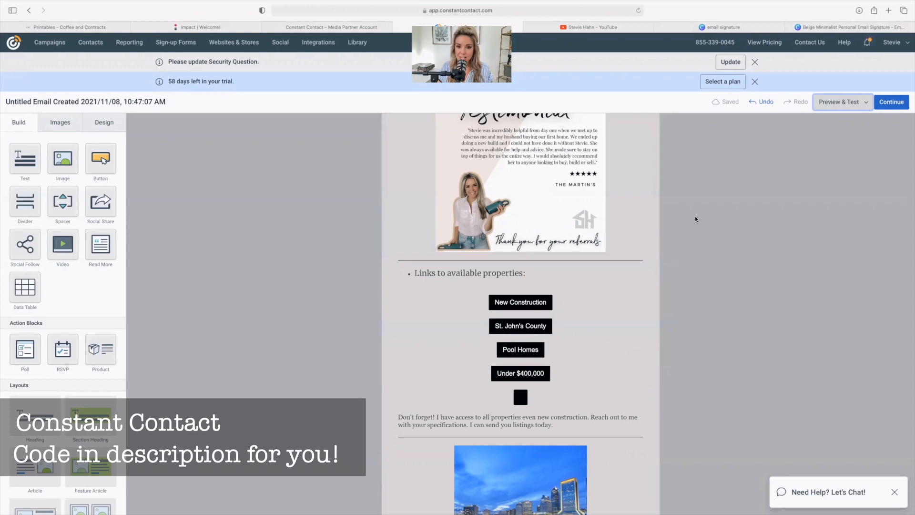
scroll(695, 218, "down", 2)
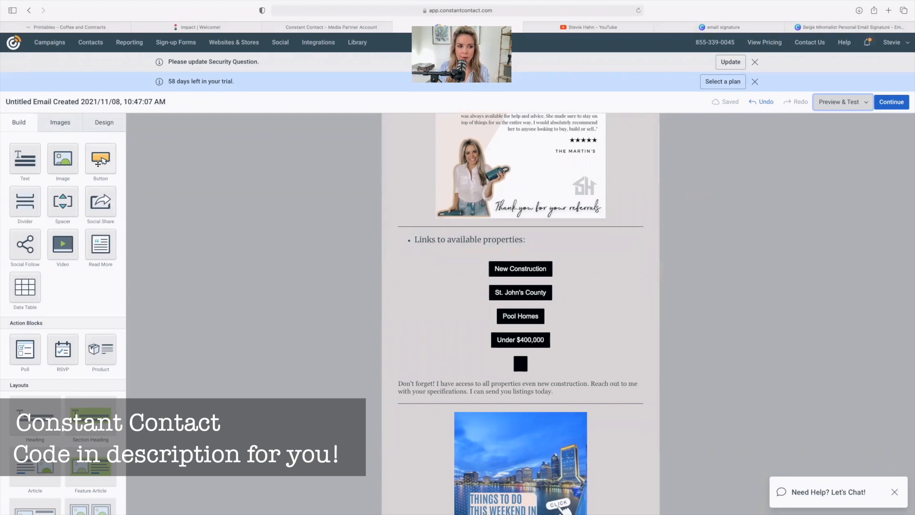
Step: Try out a new button above the New Construction button, view its link types, and delete it
left_click_drag(100, 162, 522, 263)
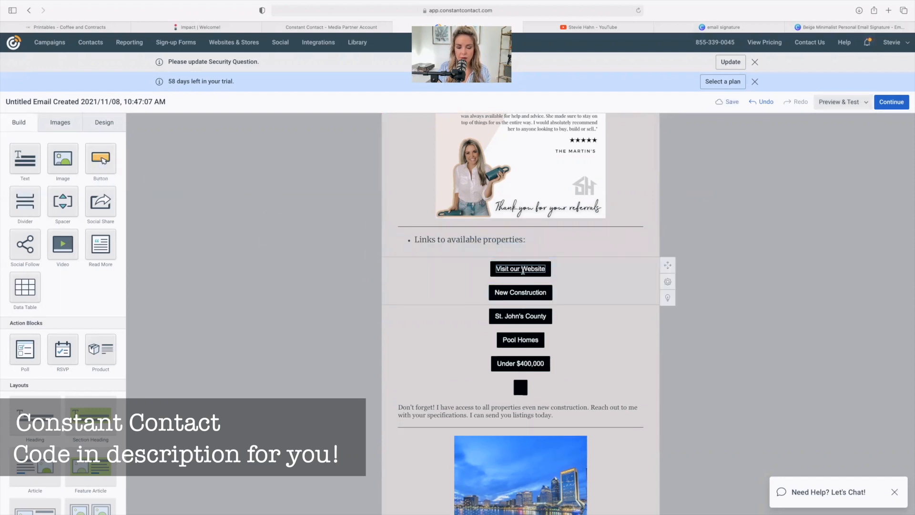
left_click(523, 269)
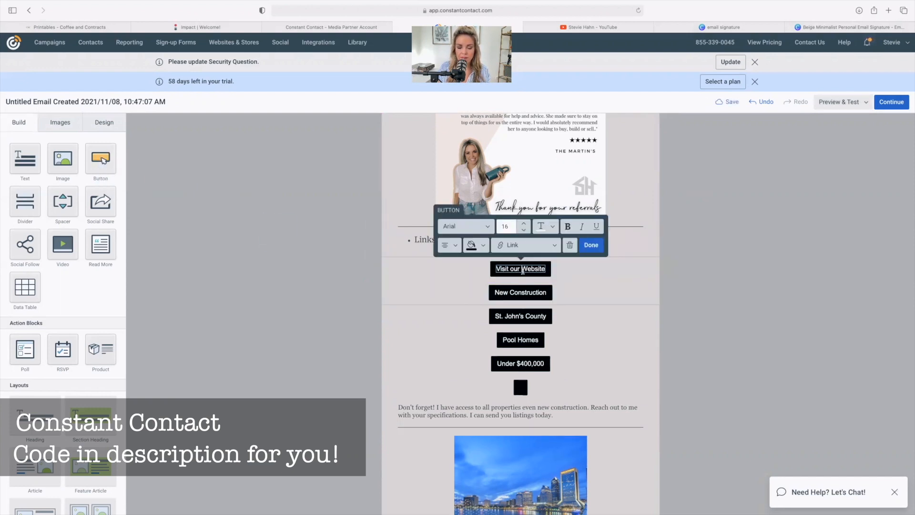
left_click(525, 244)
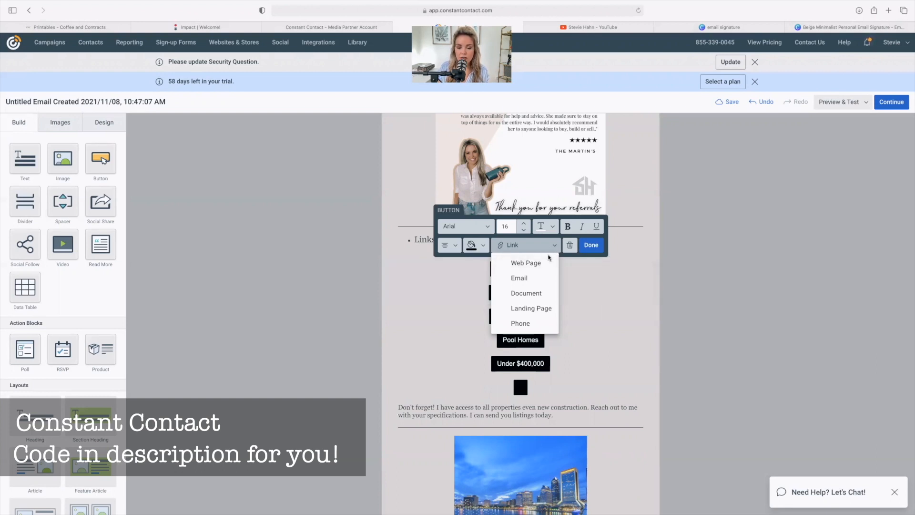
left_click(574, 264)
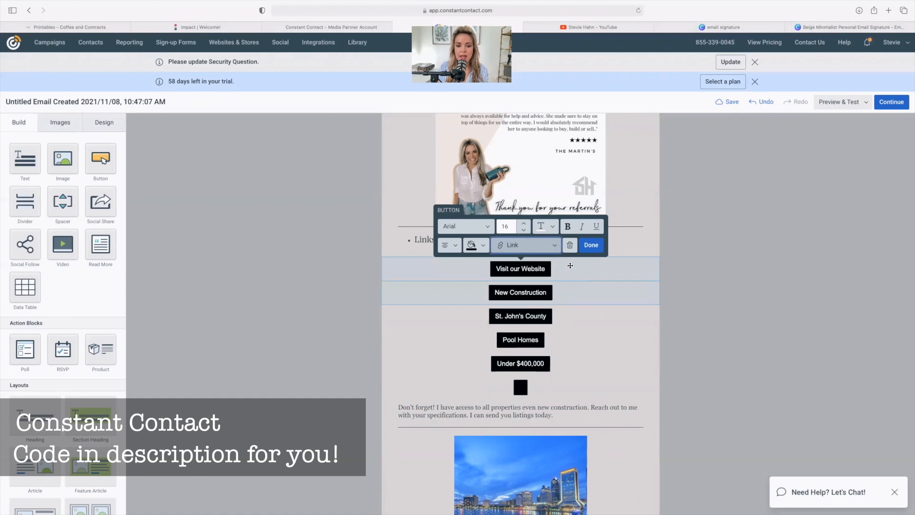
left_click(568, 245)
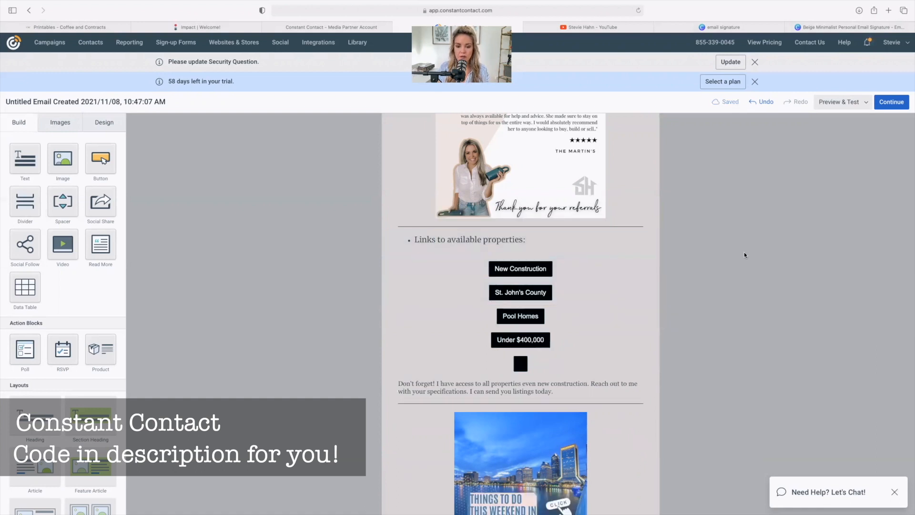
Step: Delete the empty button below the Under $400,000 button
scroll(714, 262, "down", 1)
left_click(521, 328)
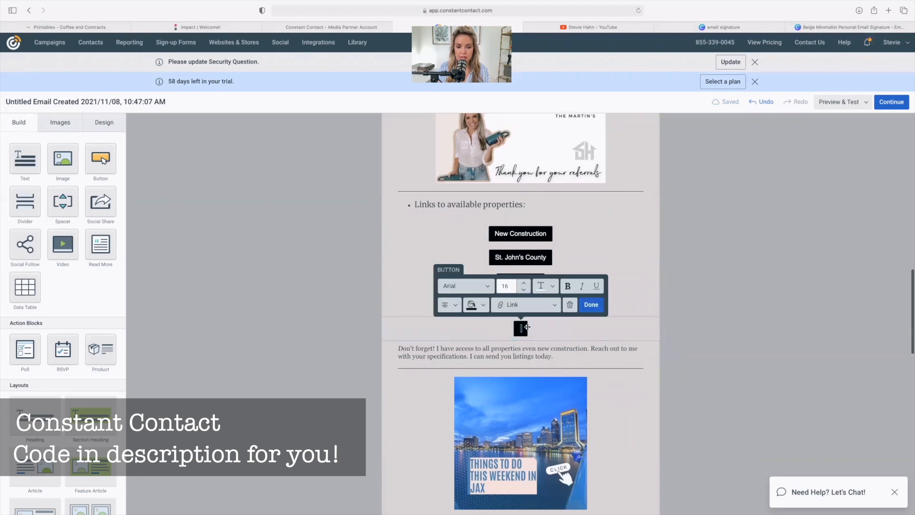
left_click(569, 305)
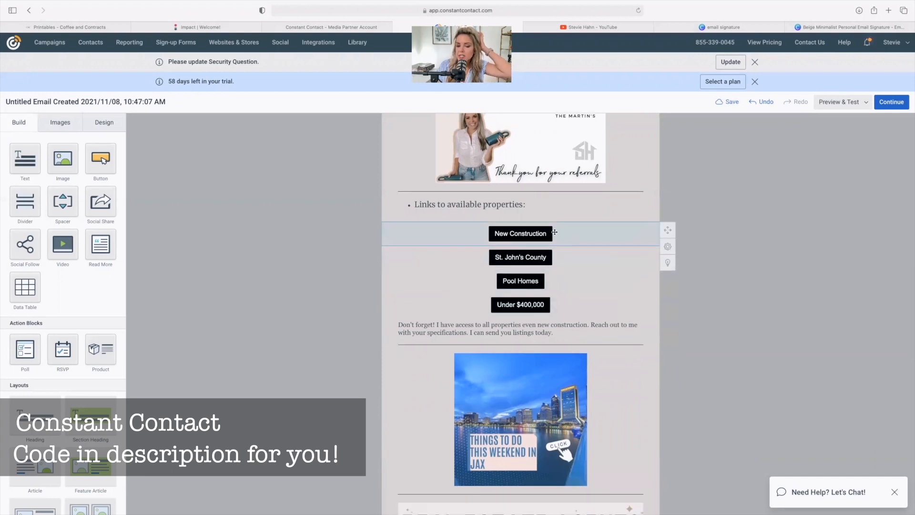
Step: Change the background colour of the New Construction button to gray
left_click(541, 241)
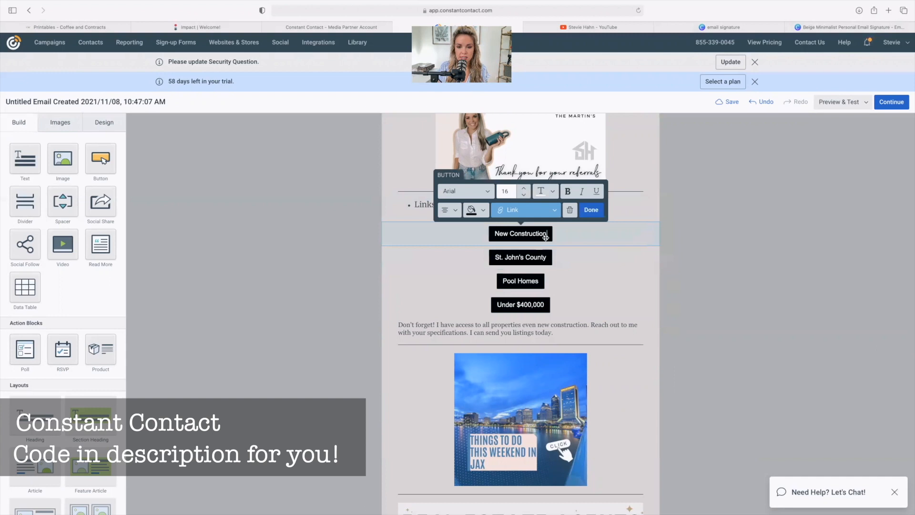
left_click(544, 191)
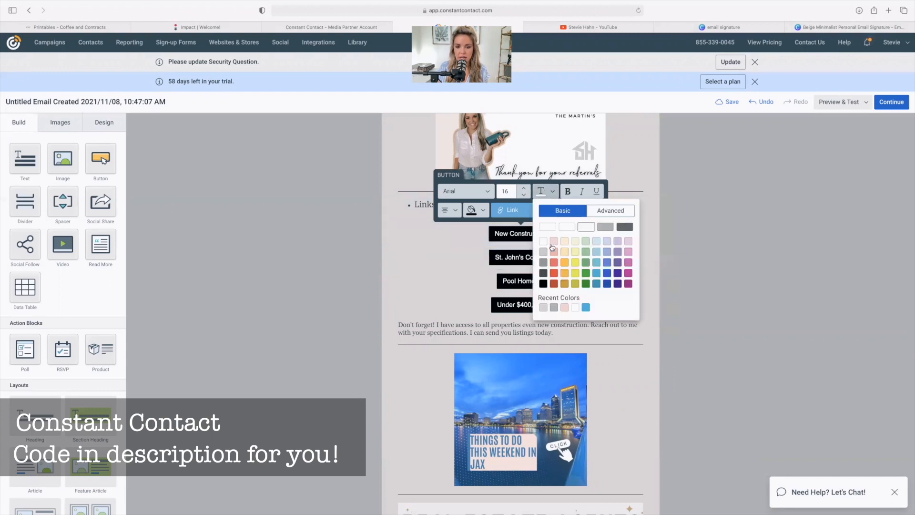
left_click(547, 193)
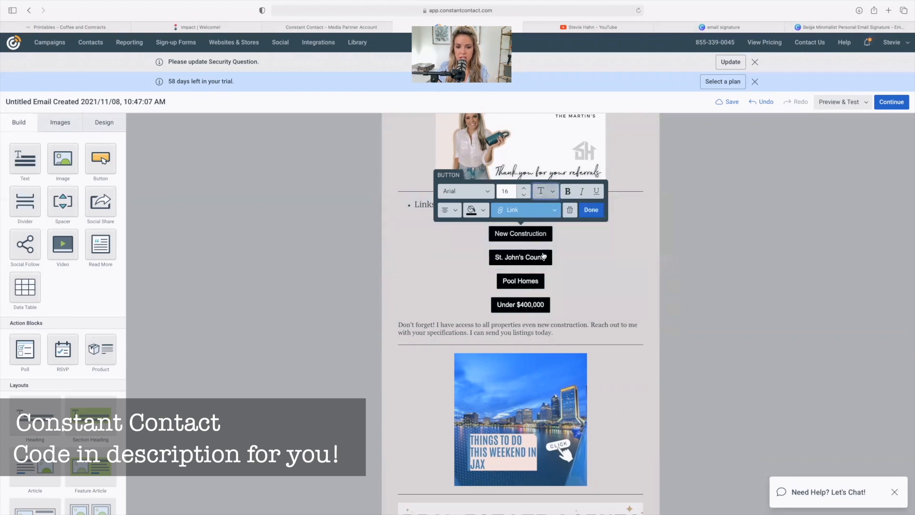
left_click(546, 192)
left_click(545, 246)
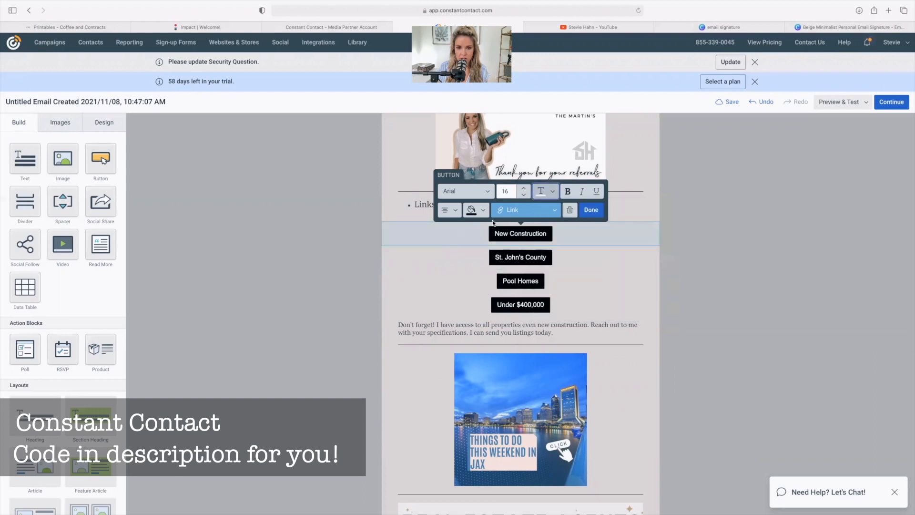
left_click(472, 209)
left_click(473, 281)
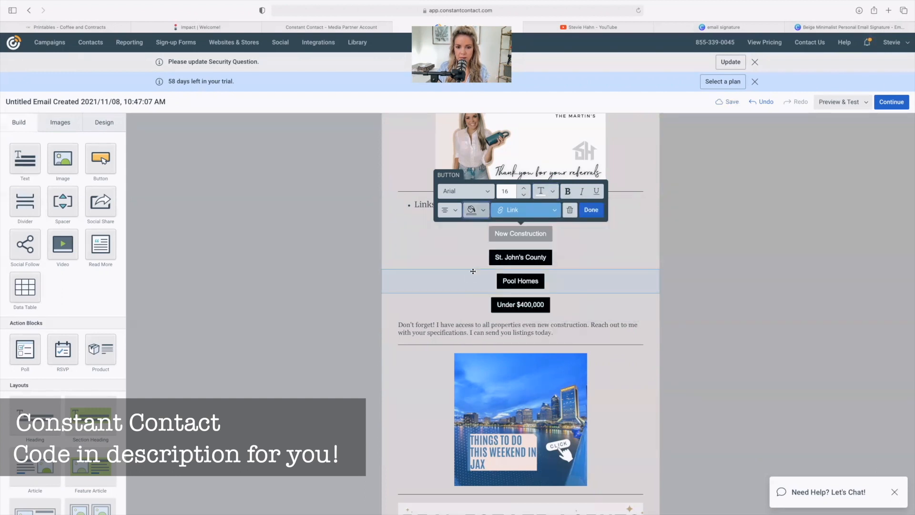
Step: Change the background colour of the St. John's County button to the same gray
left_click(511, 258)
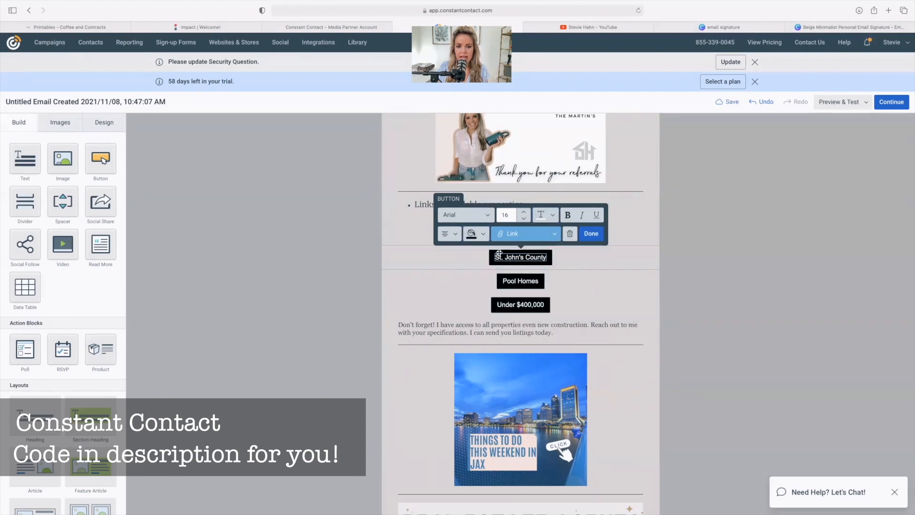
left_click(472, 234)
left_click(476, 307)
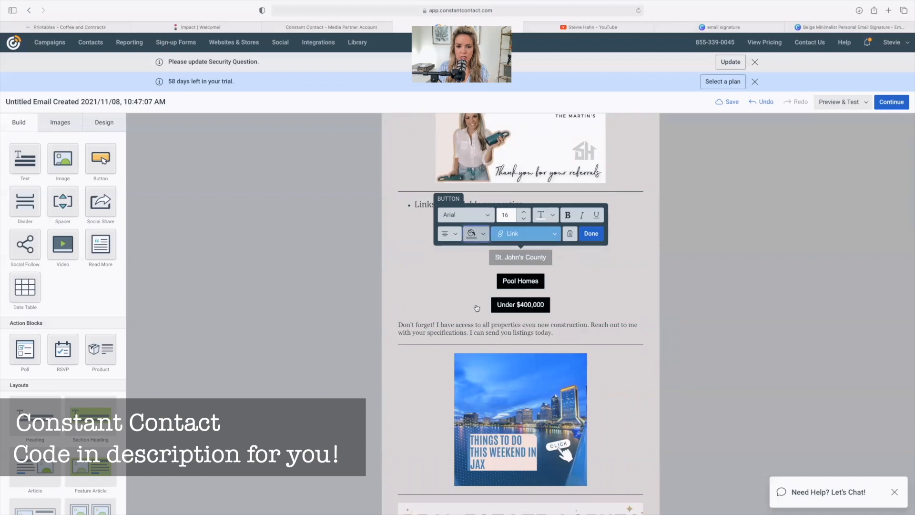
Step: Change the background colour of the Pool Homes button to gray, matching the buttons above it
left_click(506, 281)
left_click(471, 258)
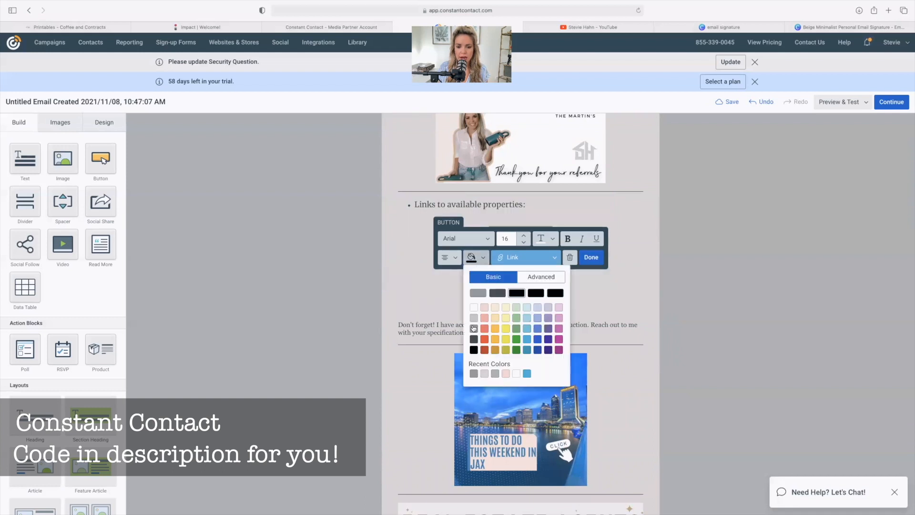
left_click(472, 337)
left_click(472, 257)
left_click(475, 333)
Step: Change the background colour of the Under $400,000 button to the same gray as the other property buttons
left_click(498, 302)
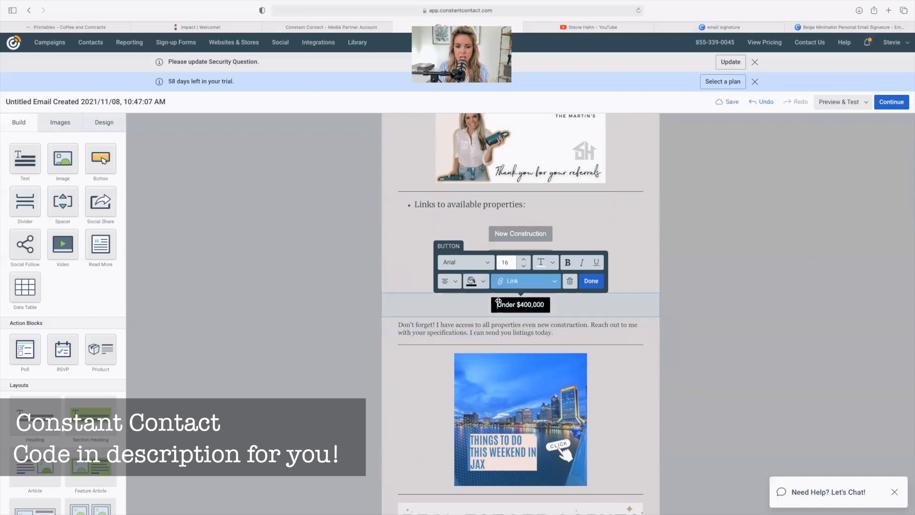
left_click(472, 281)
left_click(479, 348)
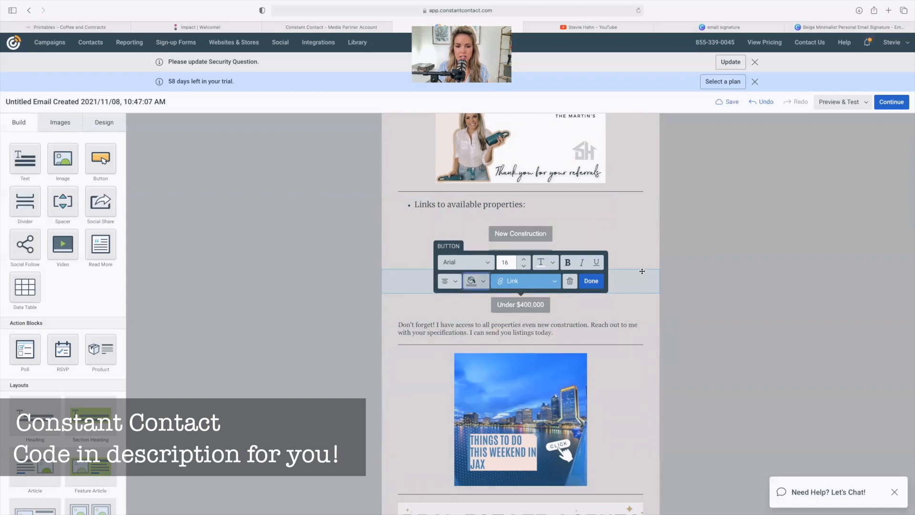
left_click(641, 269)
left_click(644, 211)
left_click(711, 214)
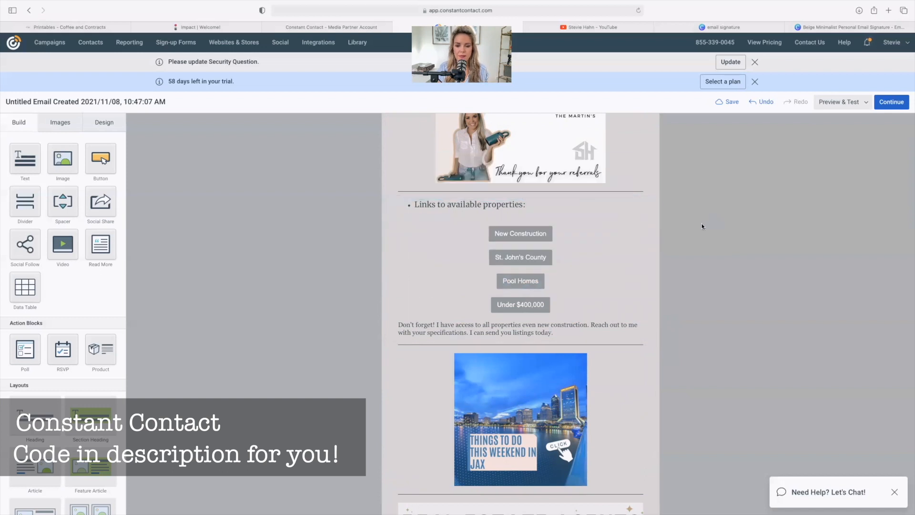
Step: Check the link options of the Things To Do This Weekend in Jax image, and close them without choosing one
scroll(683, 270, "down", 3)
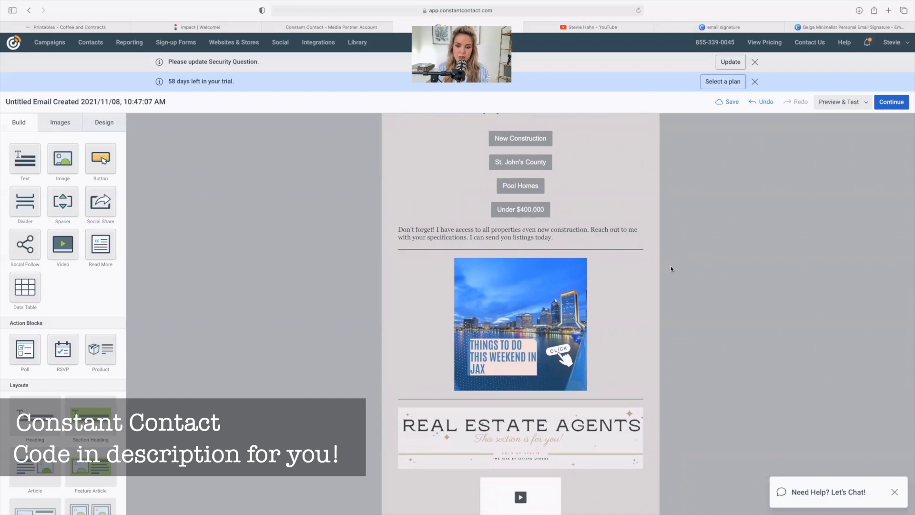
scroll(670, 268, "down", 1)
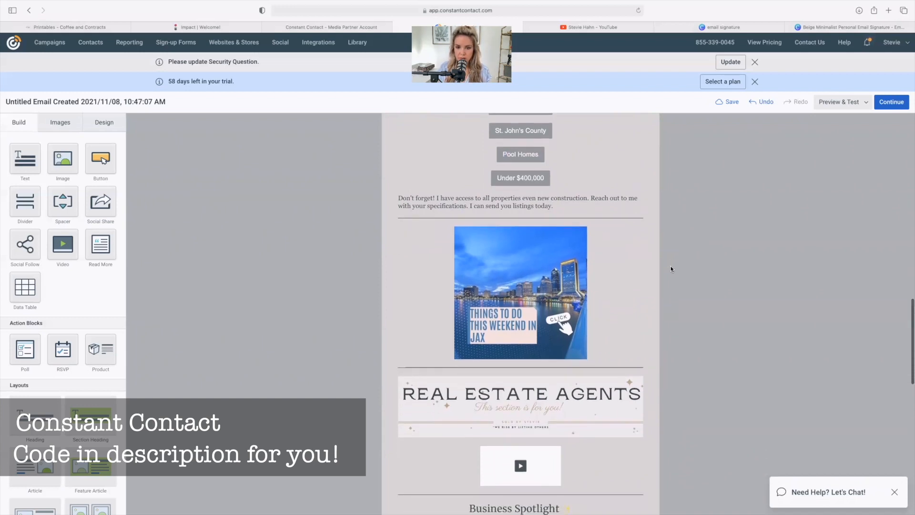
scroll(670, 268, "down", 1)
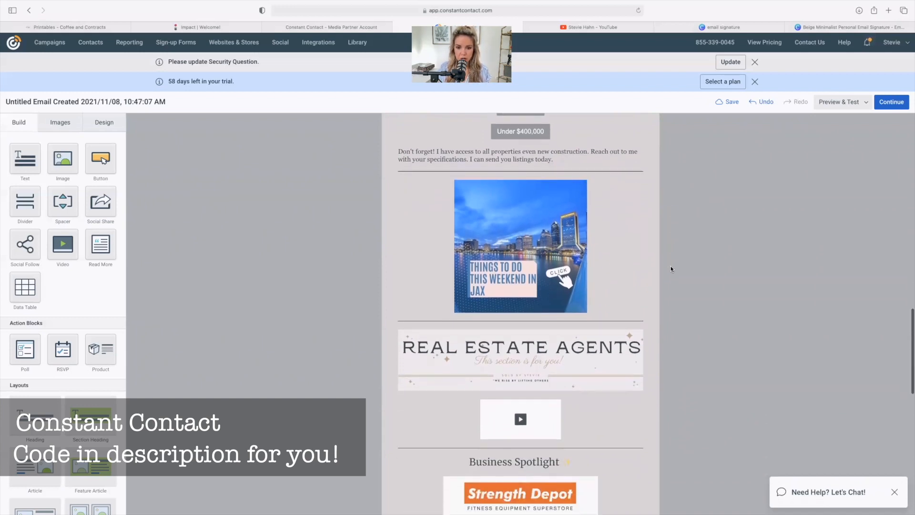
scroll(670, 266, "down", 1)
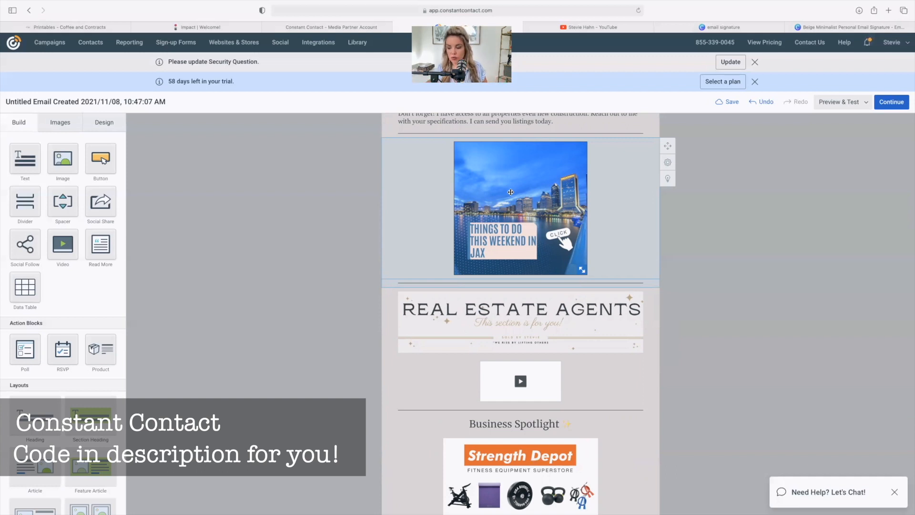
left_click(567, 251)
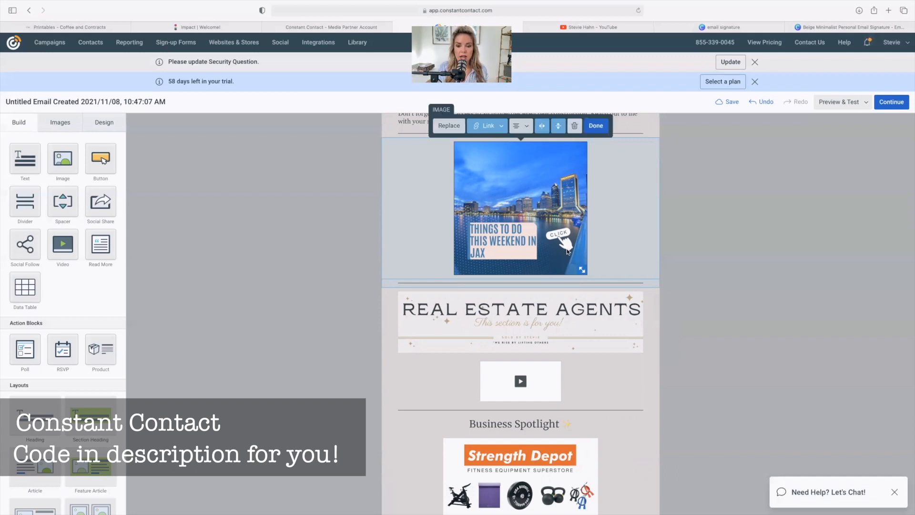
left_click(494, 125)
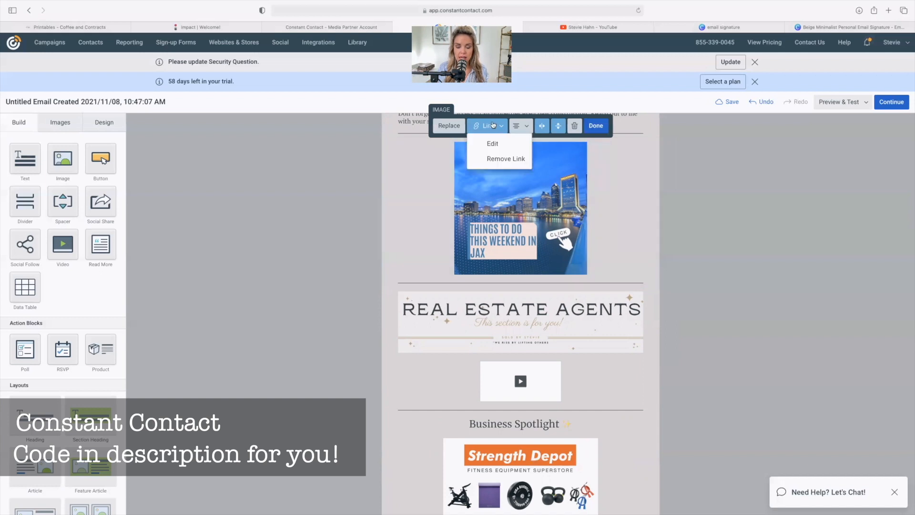
left_click(610, 196)
left_click(604, 126)
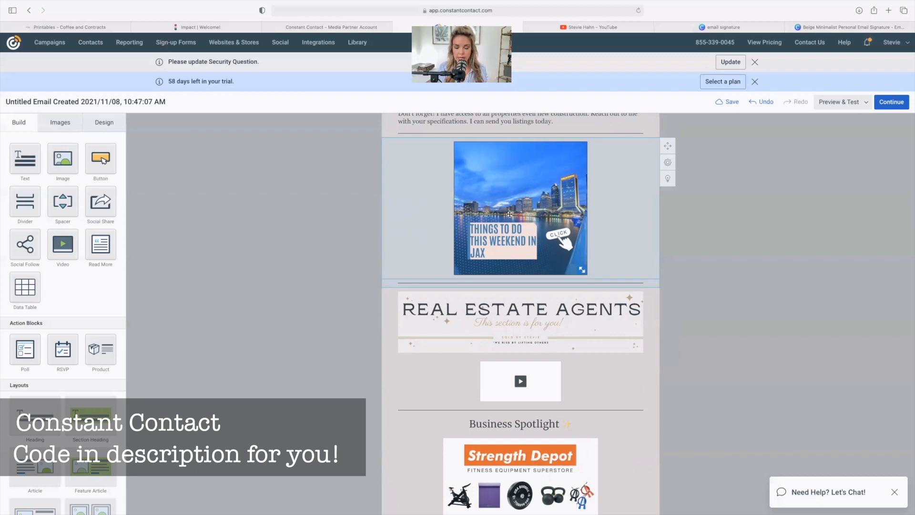
Step: Review the newsletter from its opening banner down to the Real Estate Agents section, and select the video block there
scroll(509, 214, "down", 15)
scroll(622, 244, "up", 2)
scroll(621, 244, "up", 15)
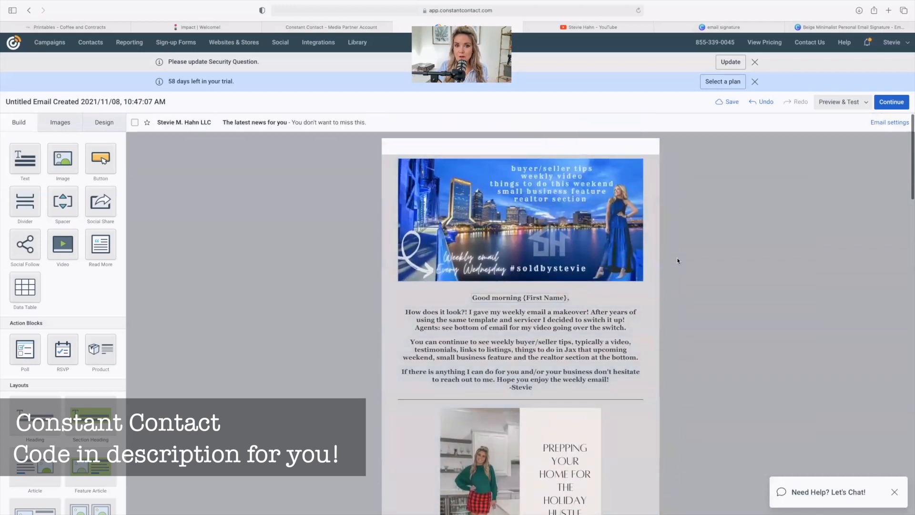
scroll(677, 257, "down", 7)
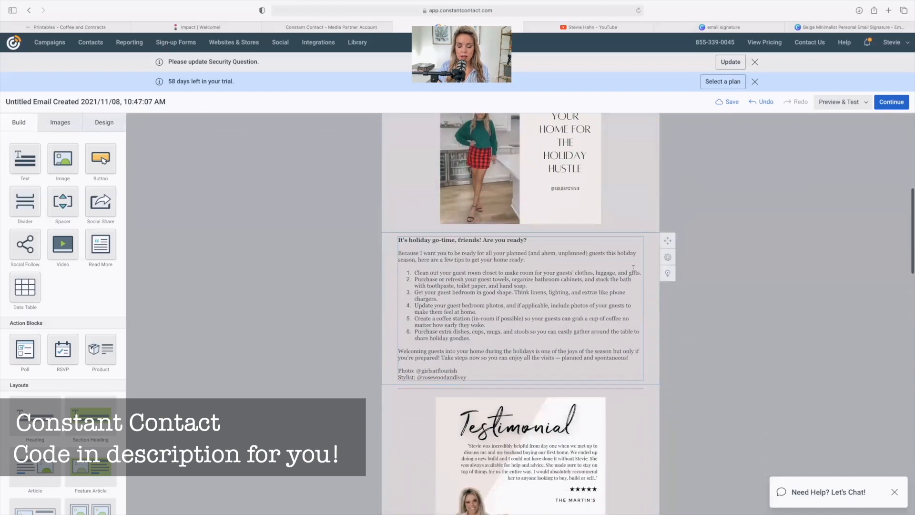
scroll(632, 268, "down", 10)
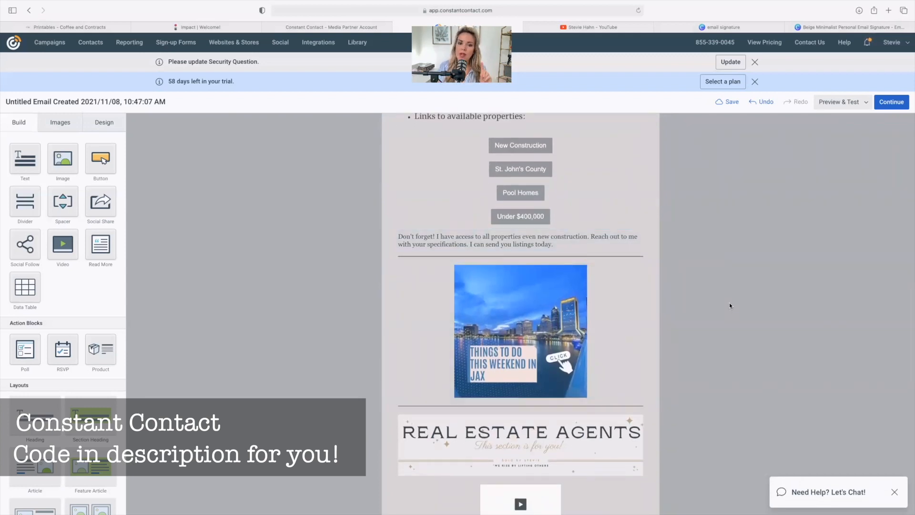
scroll(733, 308, "down", 5)
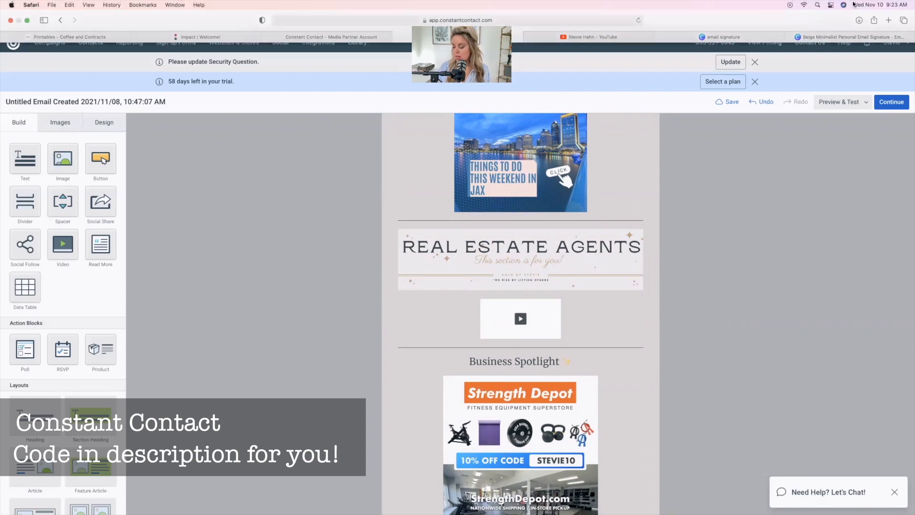
left_click(533, 314)
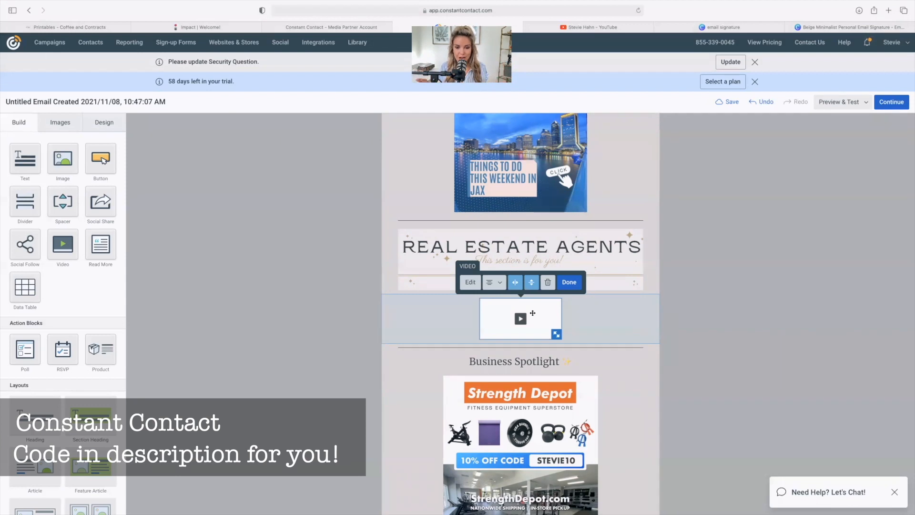
scroll(534, 315, "down", 1)
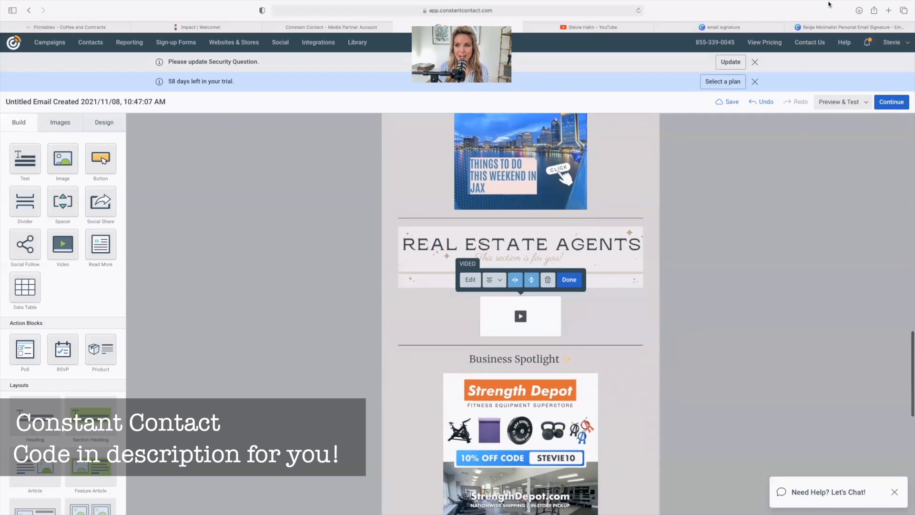
mouse_move(847, 4)
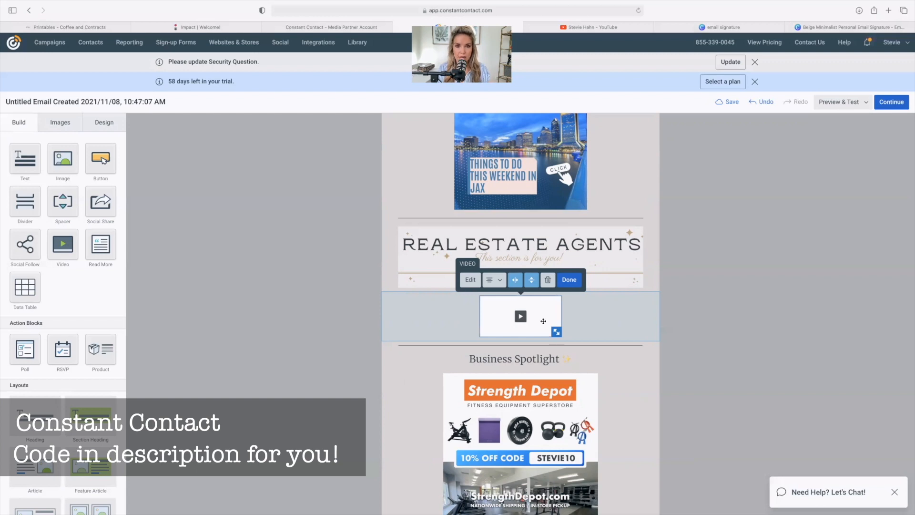
Step: Examine the Business Spotlight, the 5 star review image, the contact card and the social icons at the newsletter's end
scroll(625, 398, "down", 3)
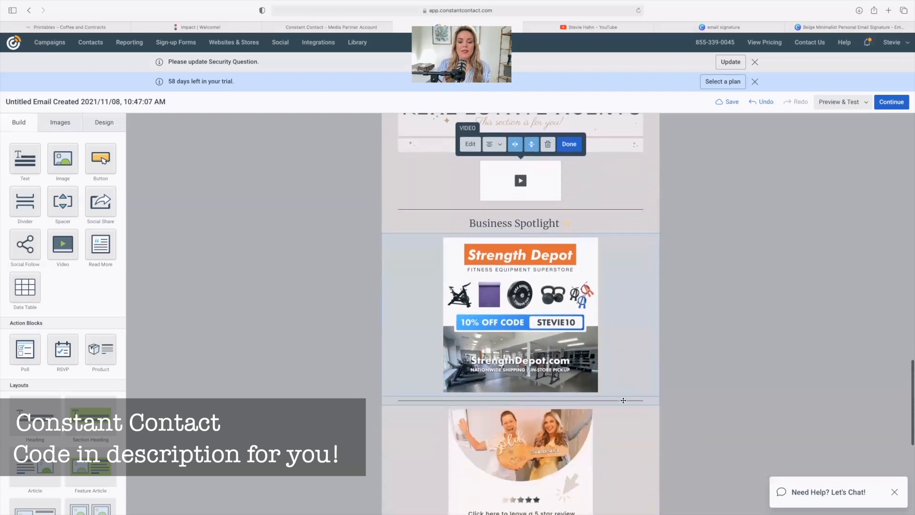
scroll(623, 400, "down", 1)
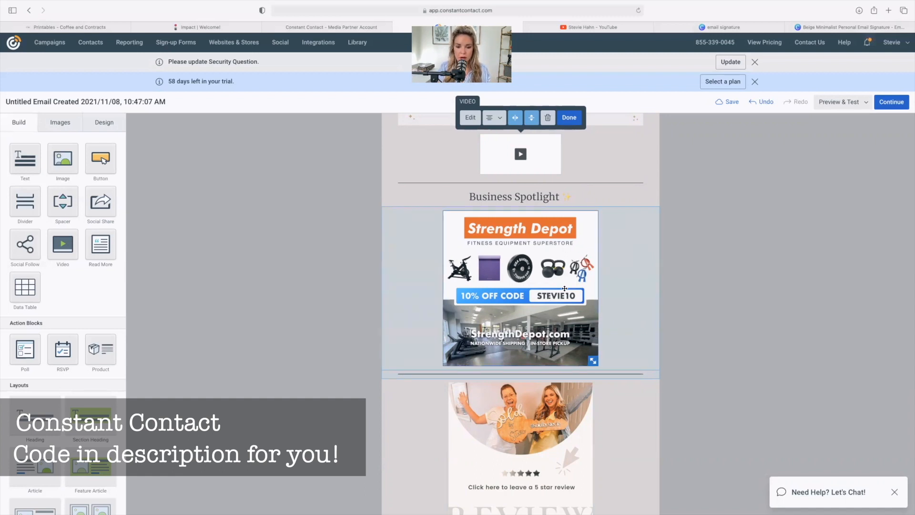
scroll(602, 313, "down", 1)
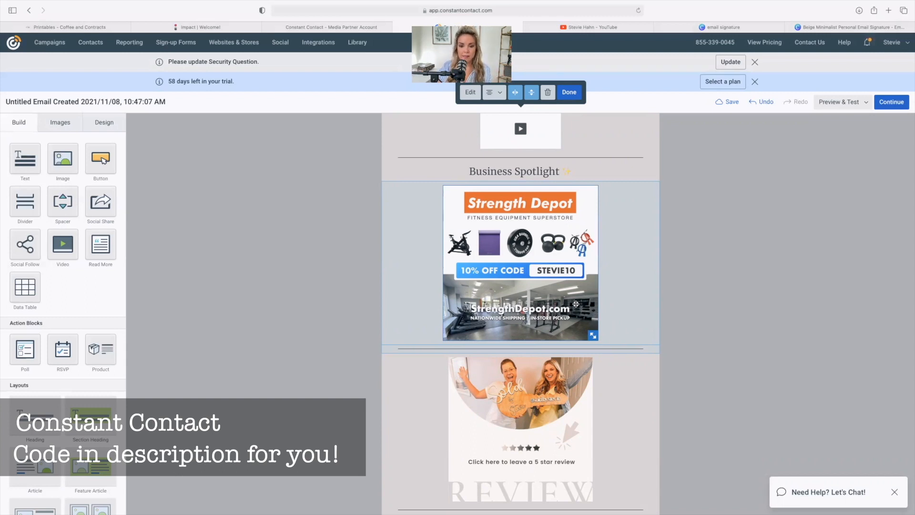
scroll(585, 309, "down", 4)
scroll(596, 315, "down", 1)
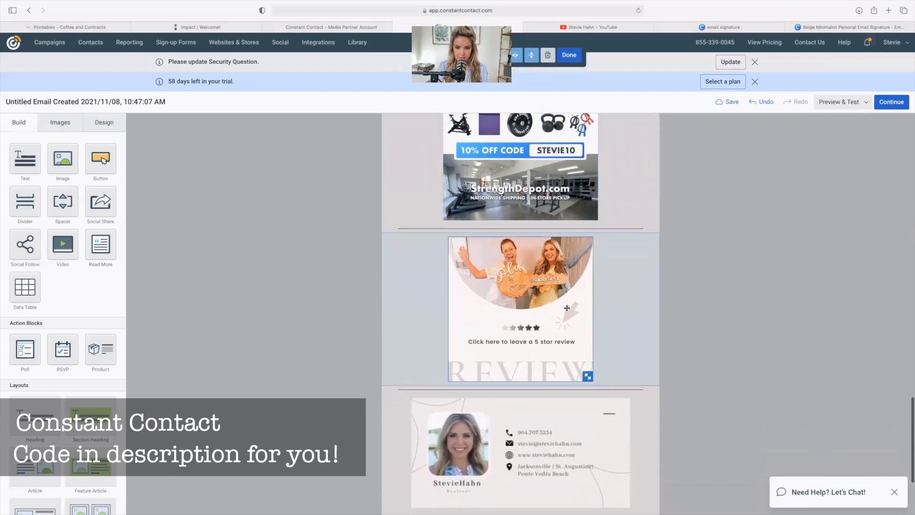
scroll(558, 309, "down", 1)
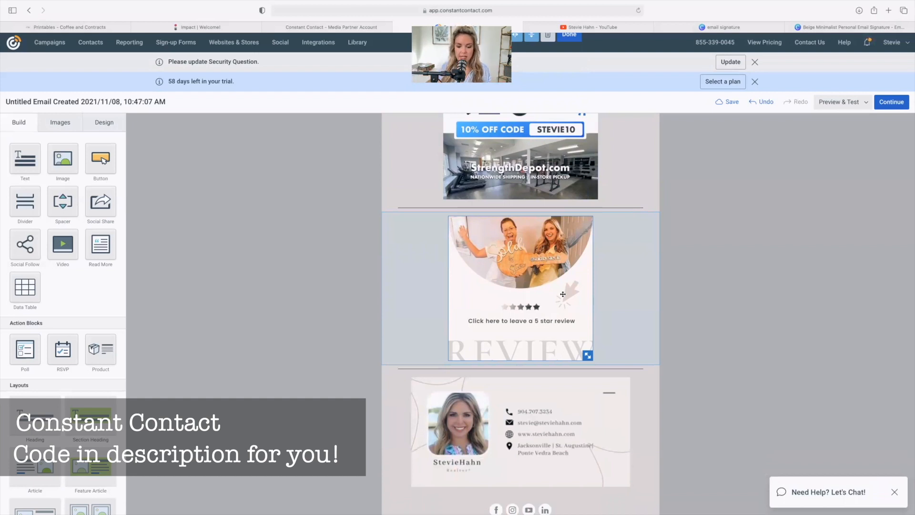
scroll(576, 422, "down", 4)
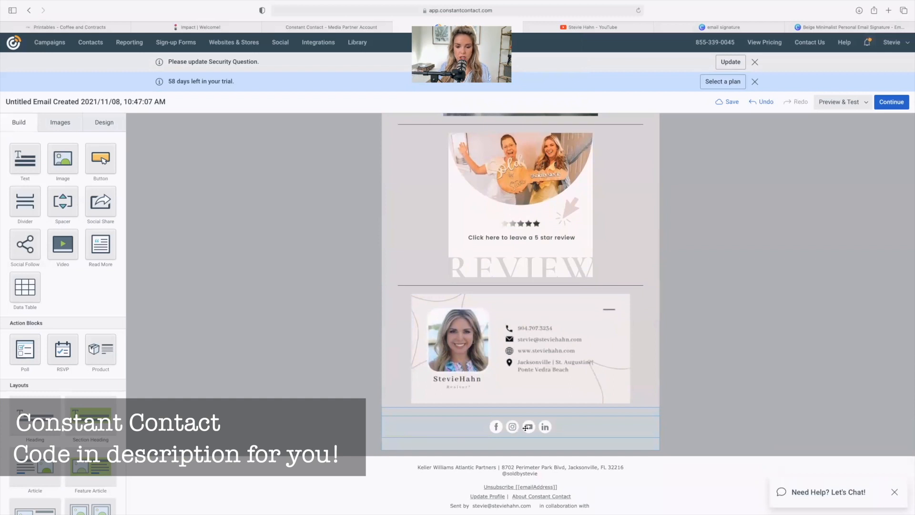
Step: Look back over the newsletter's property links, opening banner, greeting and holiday home tips
scroll(700, 317, "up", 10)
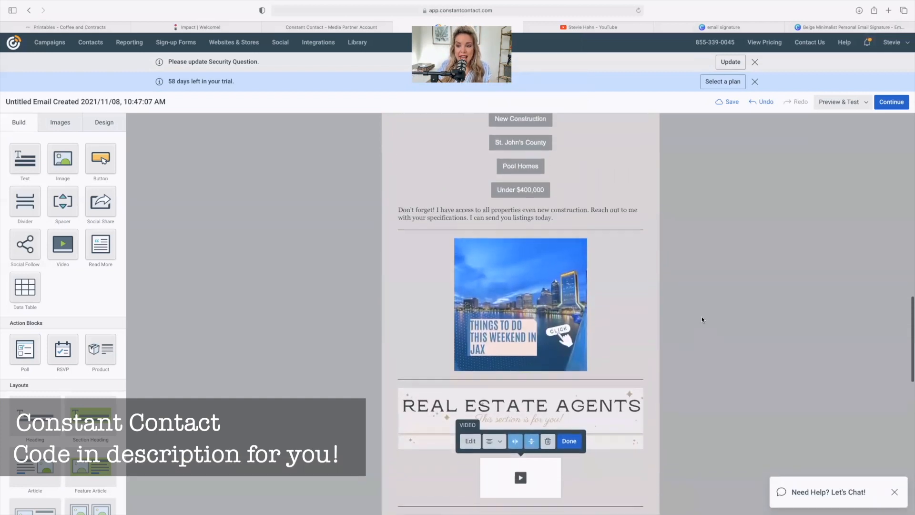
scroll(703, 318, "up", 15)
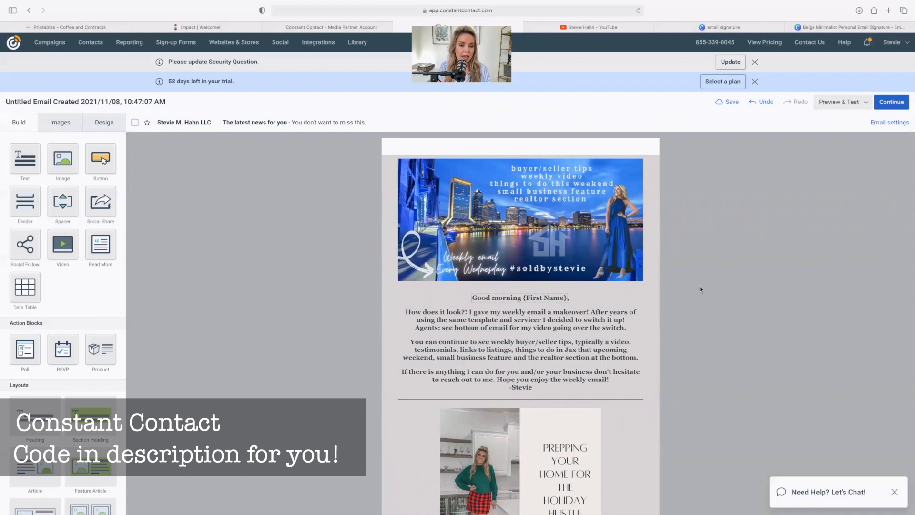
scroll(676, 285, "down", 20)
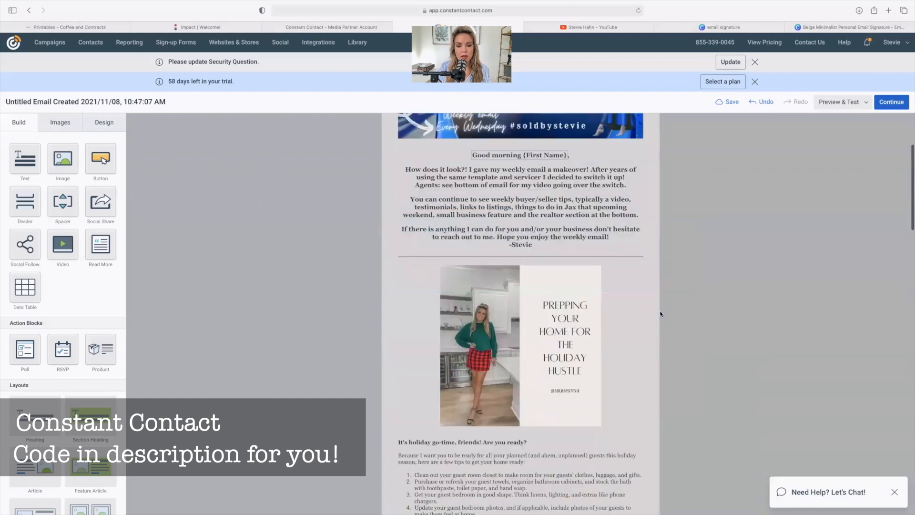
scroll(666, 311, "up", 15)
scroll(666, 309, "up", 4)
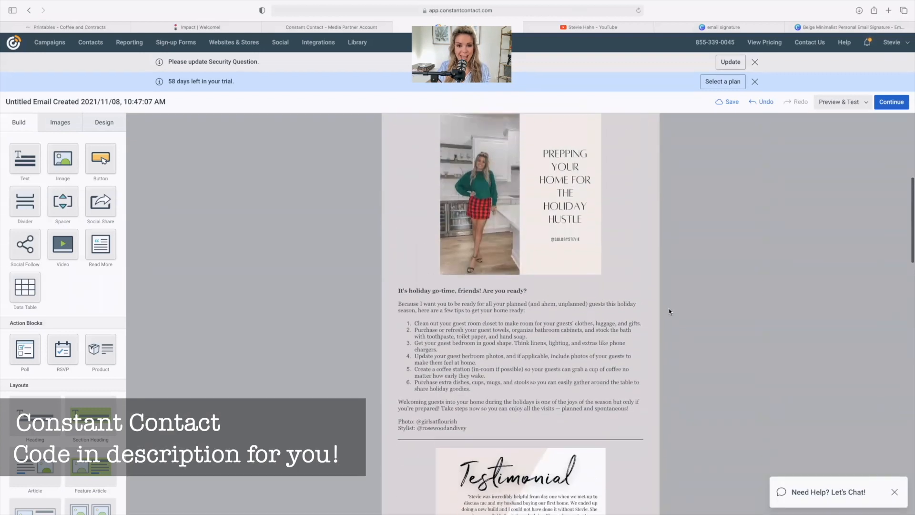